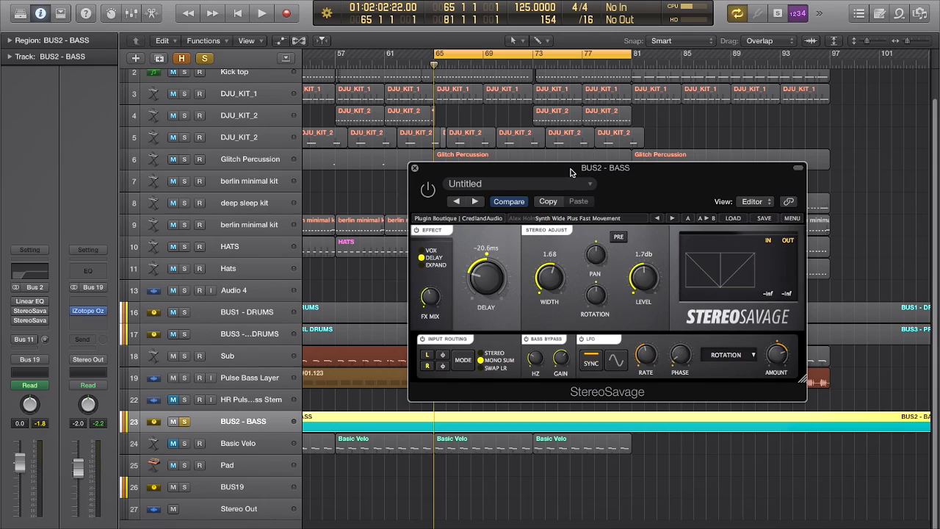
- Play the cycled section and enable the bypassed StereoSavage with the Synth Wide Plus Fast Movement preset on BUS2 - BASS
{"action": "left_click_drag", "start_coordinate": [571, 172], "coordinate": [552, 171]}
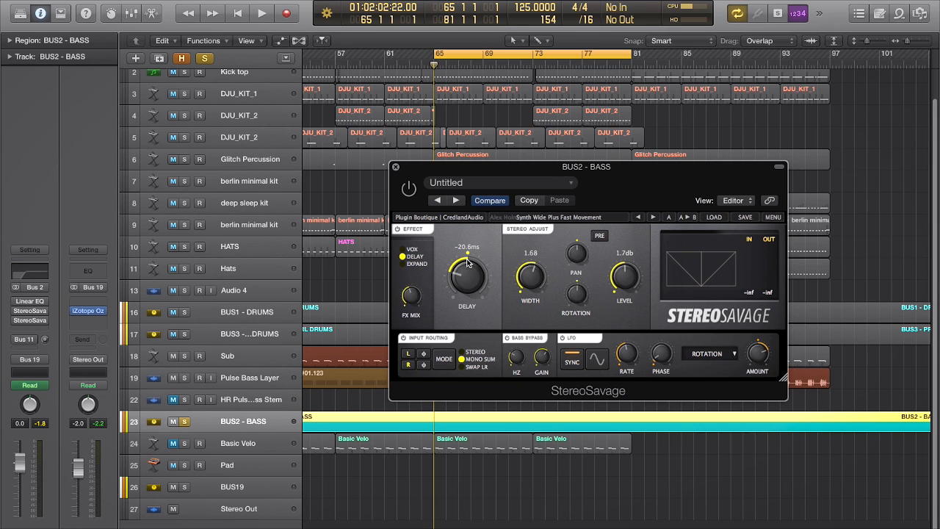
{"action": "mouse_move", "coordinate": [435, 170]}
{"action": "left_mouse_down"}
{"action": "mouse_move", "coordinate": [517, 167]}
{"action": "mouse_move", "coordinate": [447, 160]}
{"action": "mouse_move", "coordinate": [653, 201]}
{"action": "mouse_move", "coordinate": [443, 166]}
{"action": "left_mouse_up"}
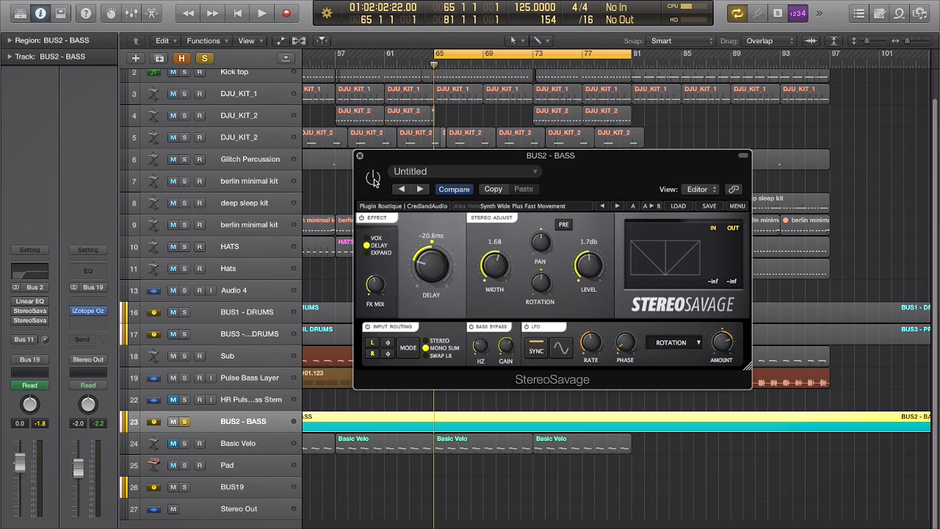
{"action": "key", "text": "space"}
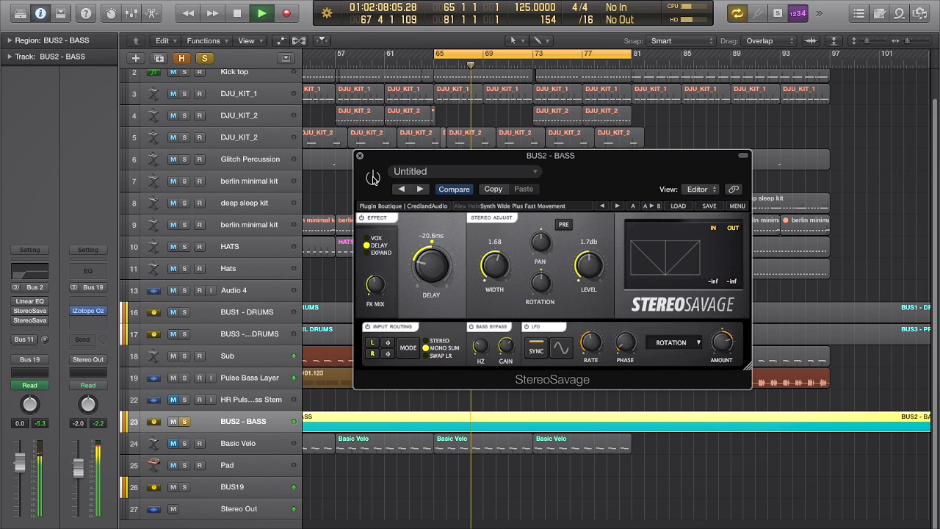
{"action": "left_click", "coordinate": [373, 179]}
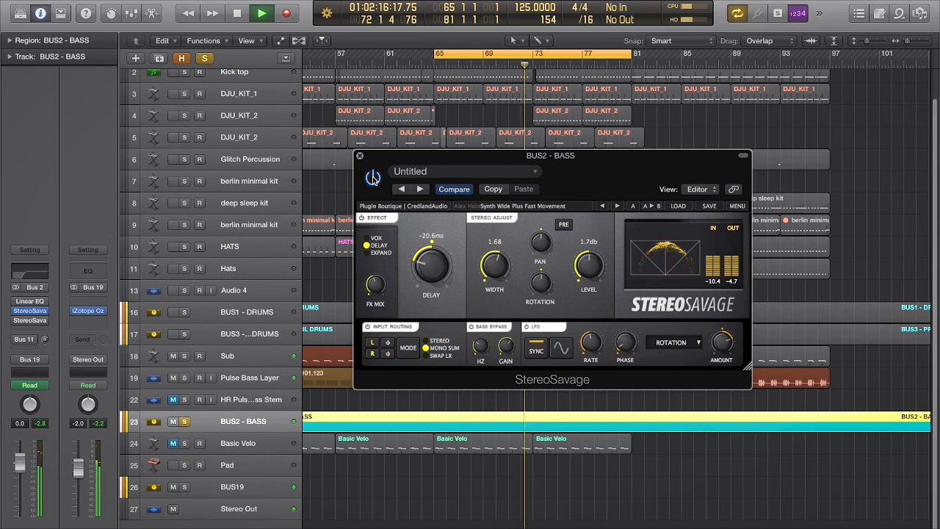
{"action": "key", "text": "space"}
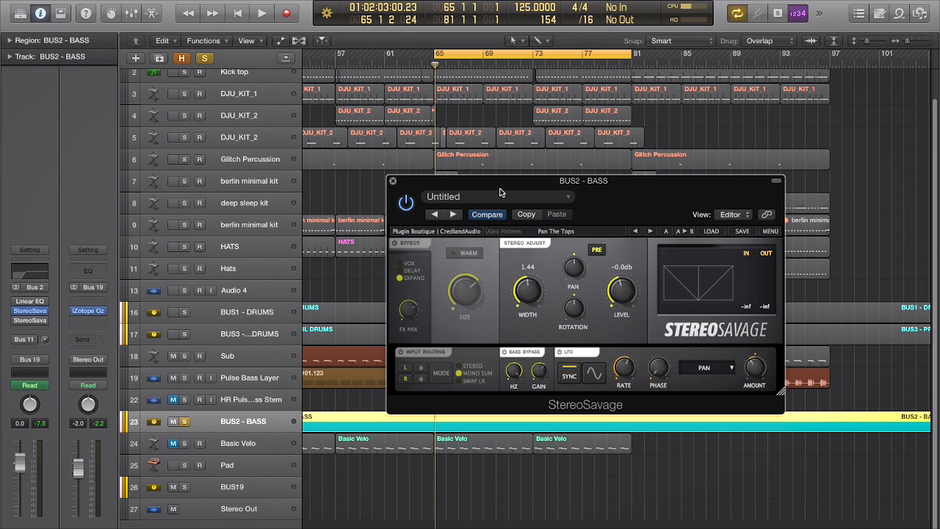
- Set the stereo width to 1.51 in the Pan The Tops preset of StereoSavage on BUS2 - BASS
{"action": "left_click_drag", "start_coordinate": [501, 186], "coordinate": [495, 202]}
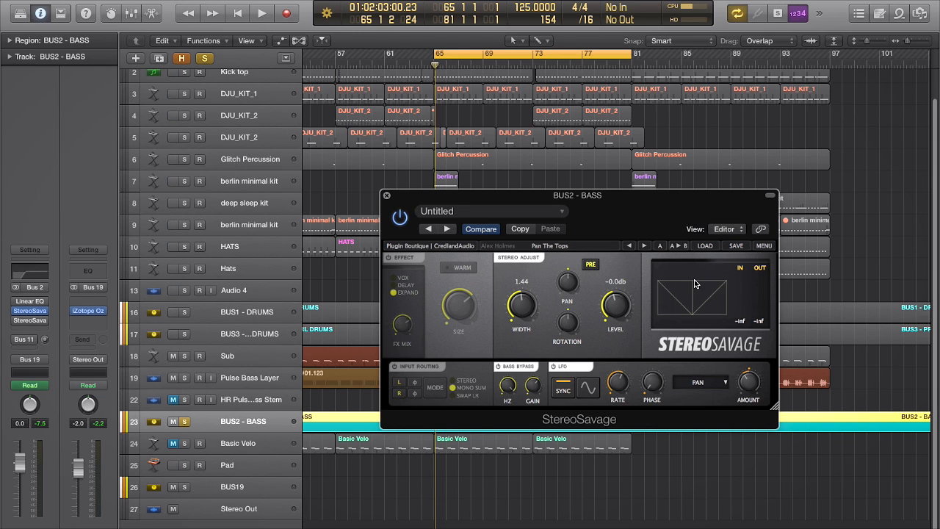
{"action": "left_click_drag", "start_coordinate": [526, 307], "coordinate": [523, 301]}
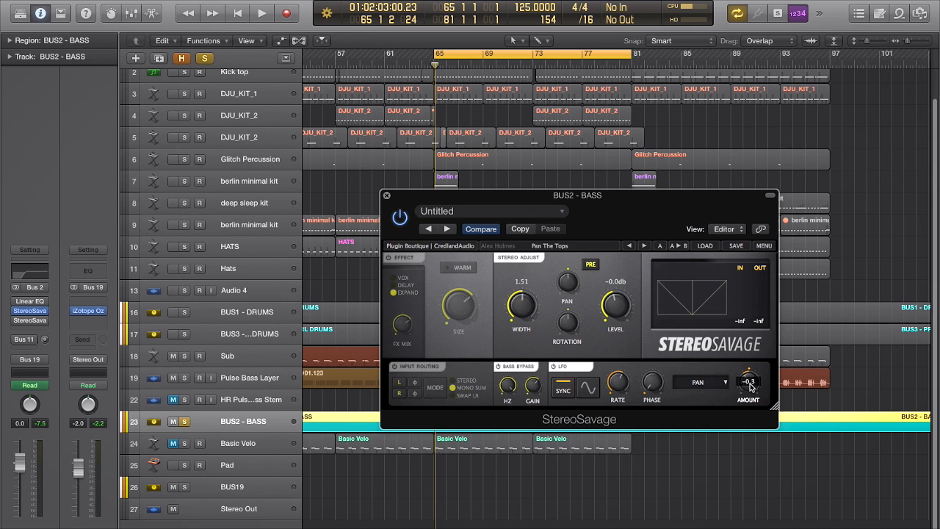
{"action": "left_click_drag", "start_coordinate": [523, 198], "coordinate": [575, 183]}
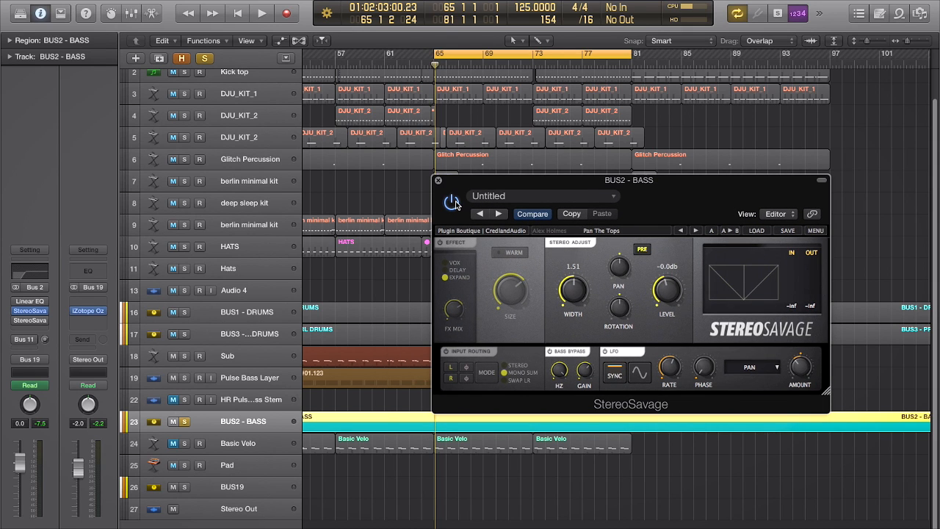
- Compare the soloed bass bus with the Pan The Tops processing bypassed and active during playback
{"action": "key", "text": "space"}
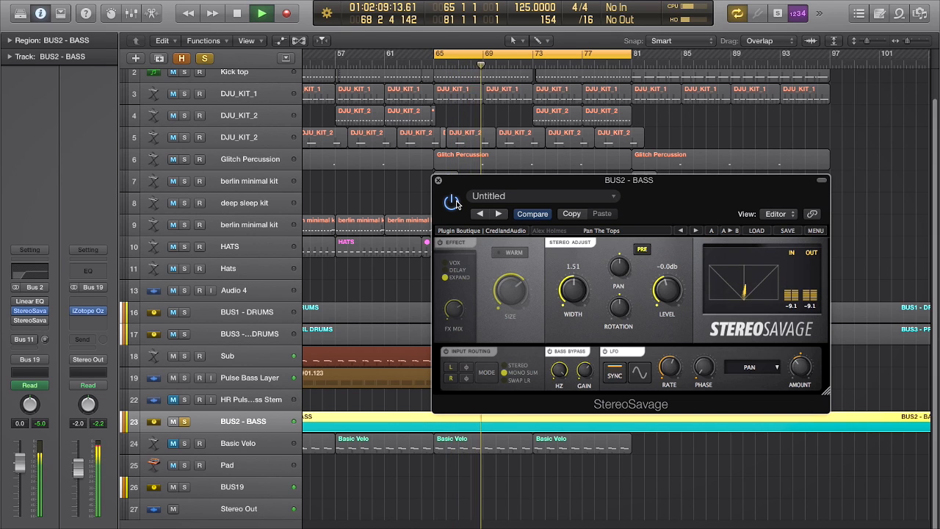
{"action": "left_click", "coordinate": [455, 202]}
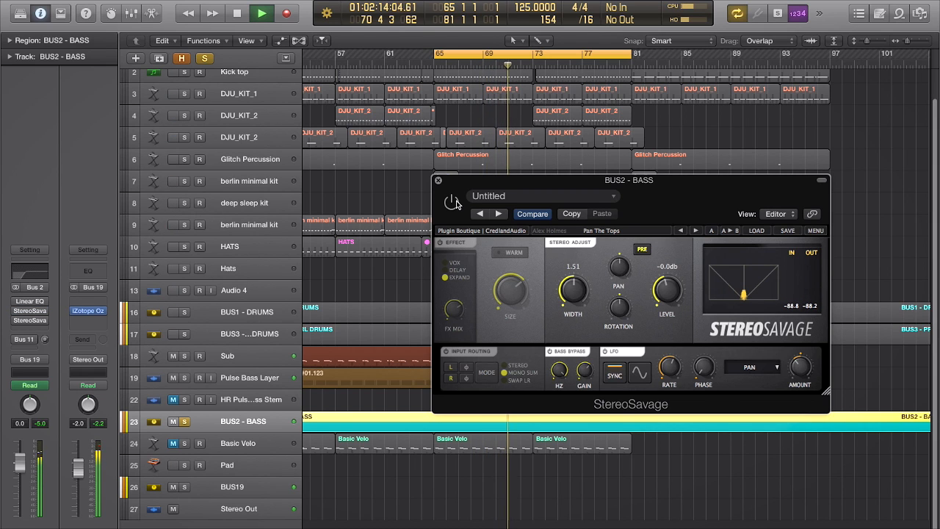
{"action": "left_click", "coordinate": [455, 202]}
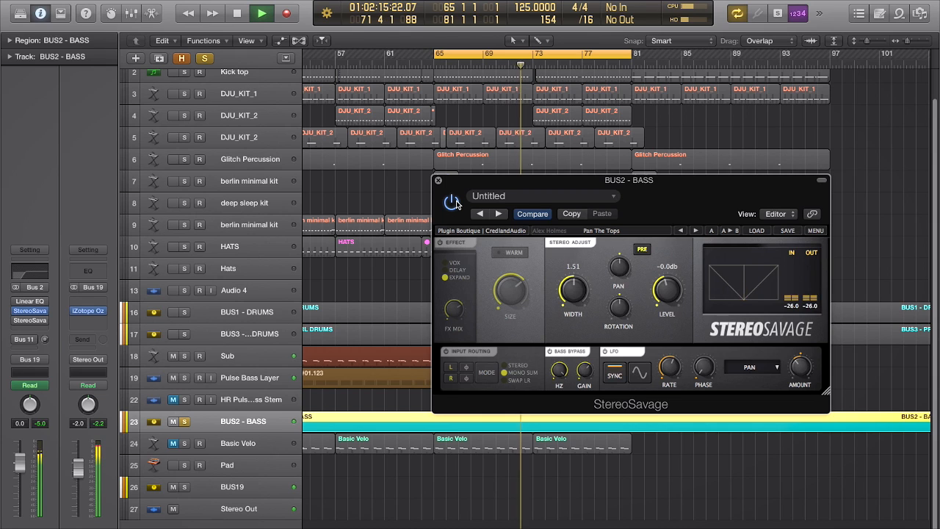
{"action": "key", "text": "space"}
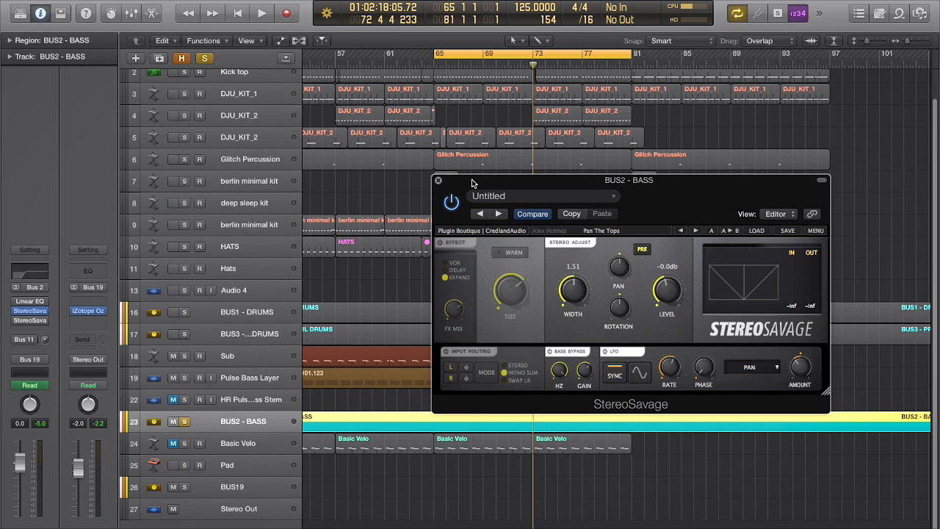
- Close the Pan The Tops plugin window and bypass the first StereoSavage on BUS2 - BASS
{"action": "left_click_drag", "start_coordinate": [472, 183], "coordinate": [465, 184]}
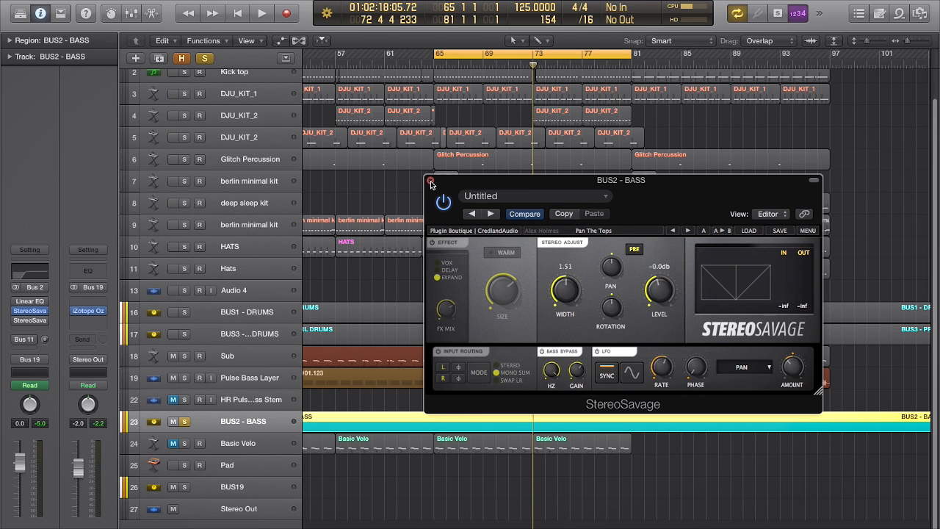
{"action": "left_click", "coordinate": [432, 183]}
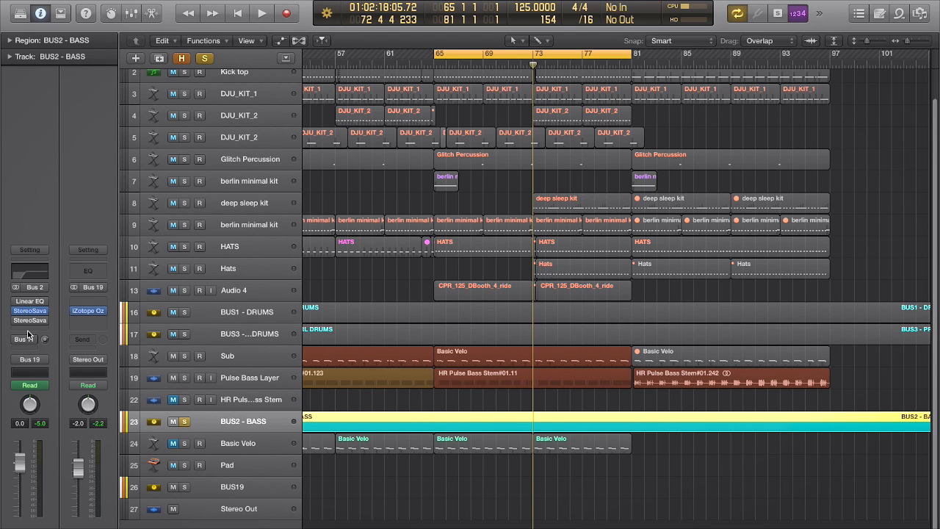
{"action": "left_click", "coordinate": [16, 312]}
- Open the second StereoSavage on BUS2 - BASS and audition its Bass Extreme 2 preset switched on
{"action": "left_click", "coordinate": [31, 322]}
{"action": "left_click_drag", "start_coordinate": [492, 265], "coordinate": [504, 142]}
{"action": "key", "text": "space"}
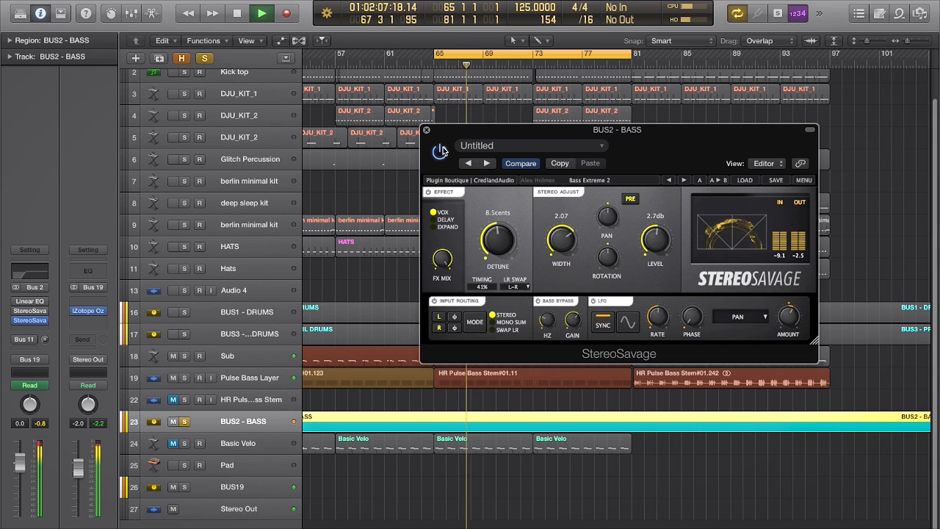
{"action": "left_click_drag", "start_coordinate": [474, 127], "coordinate": [438, 139]}
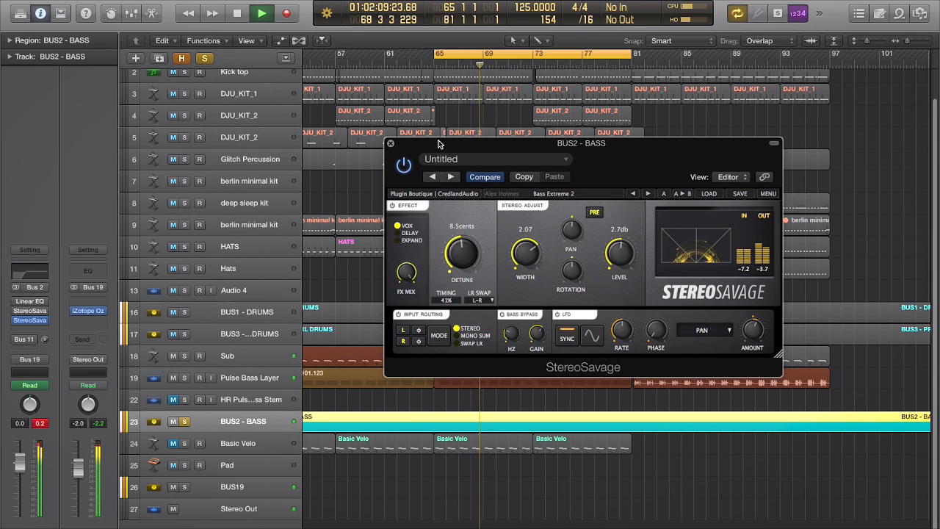
{"action": "key", "text": "space"}
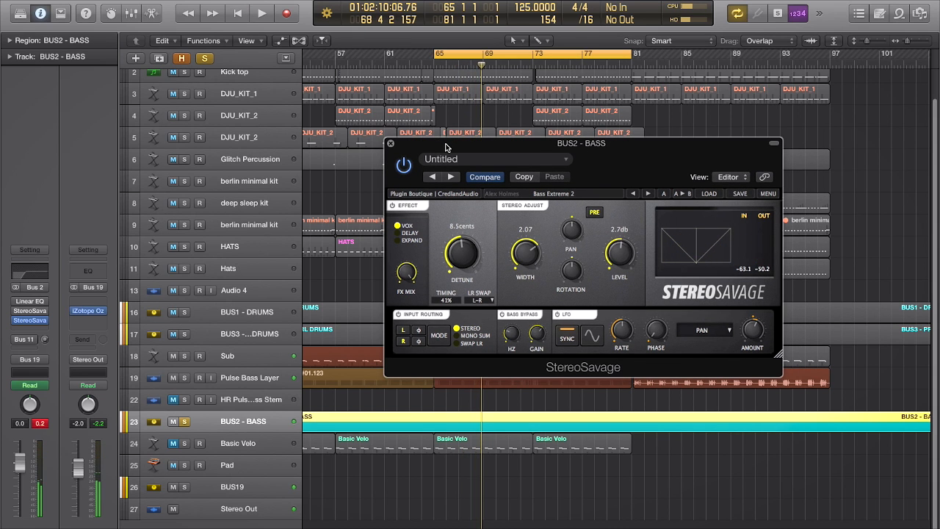
- Bypass the second StereoSavage on BUS2 - BASS and activate the Bus 11 send
{"action": "left_click", "coordinate": [391, 144]}
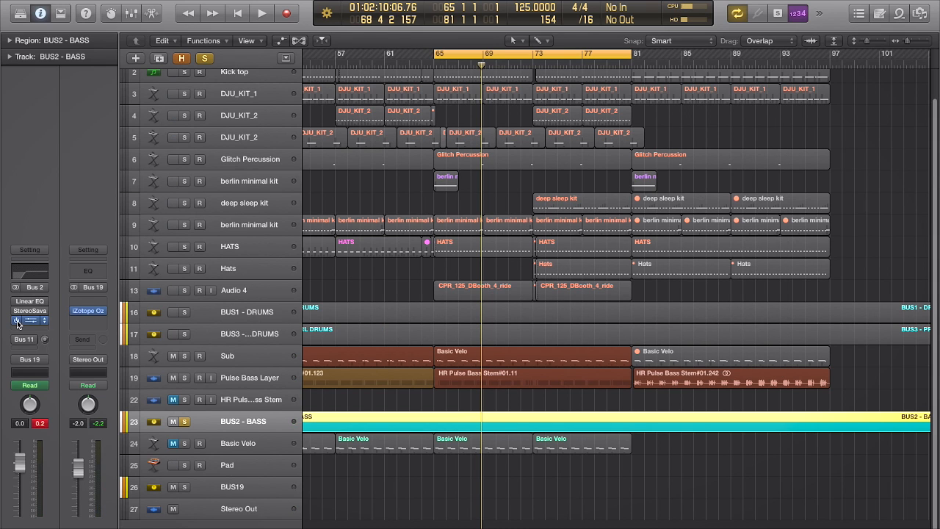
{"action": "left_click", "coordinate": [18, 322]}
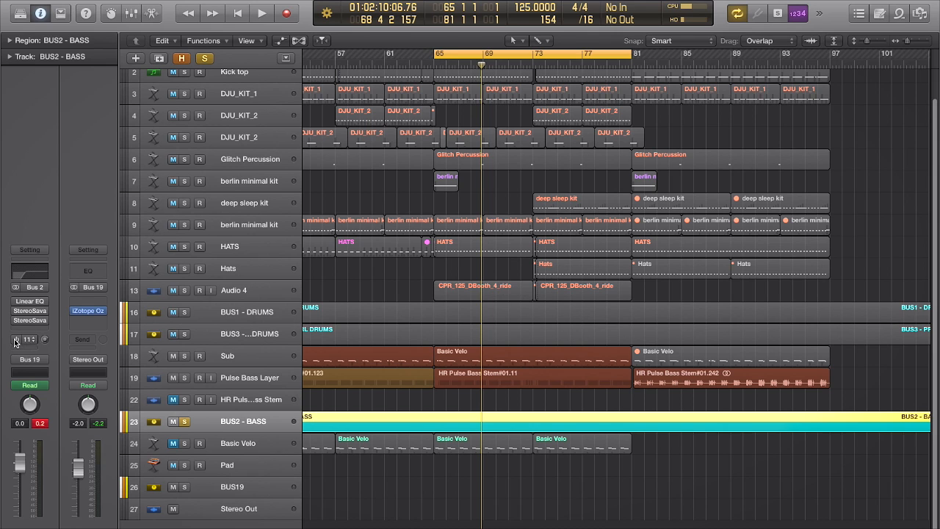
{"action": "left_click", "coordinate": [16, 340]}
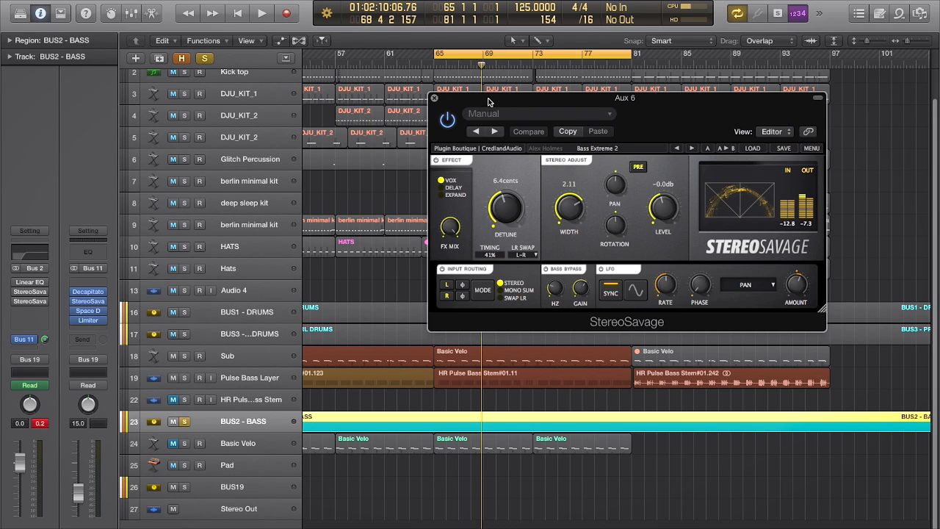
- Audition the Aux 6 StereoSavage fed by Bus 11, first together with the soloed bass bus and again on its own
{"action": "left_click_drag", "start_coordinate": [489, 101], "coordinate": [504, 158]}
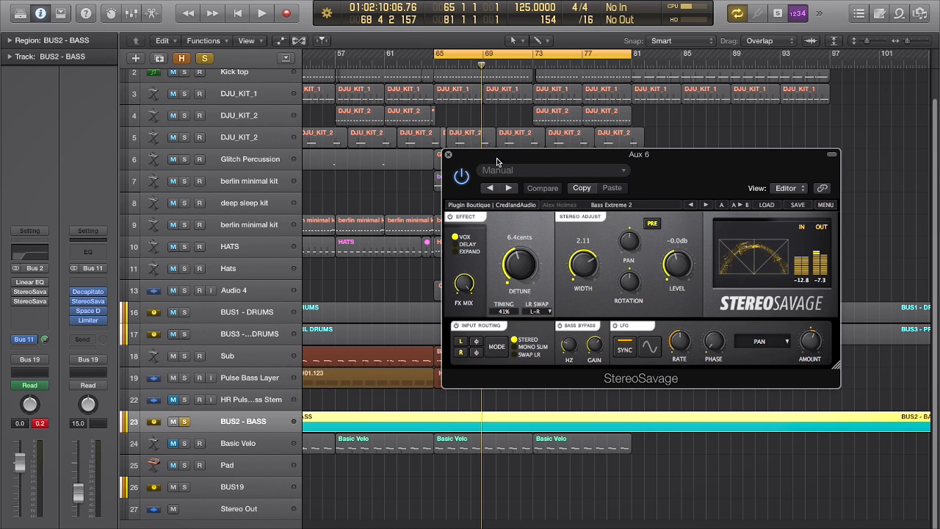
{"action": "left_click_drag", "start_coordinate": [496, 160], "coordinate": [479, 159]}
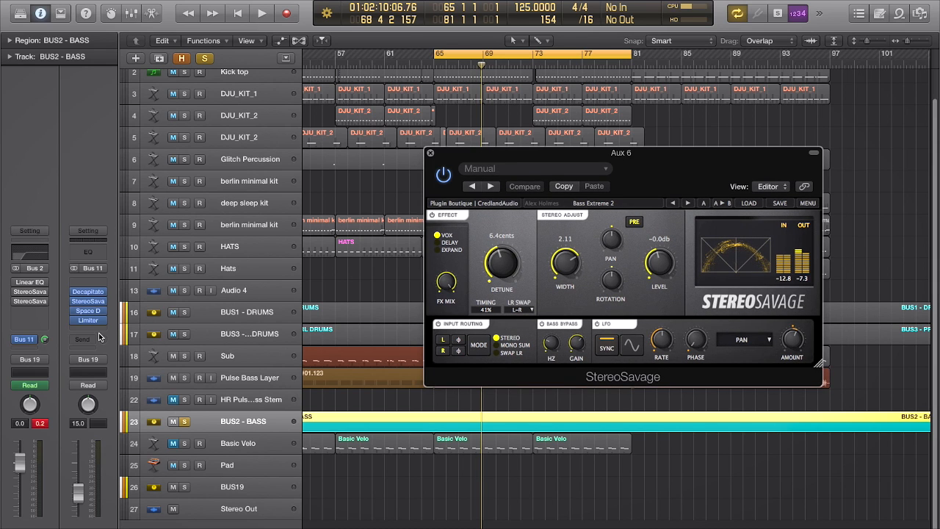
{"action": "left_click", "coordinate": [173, 443]}
{"action": "key", "text": "space"}
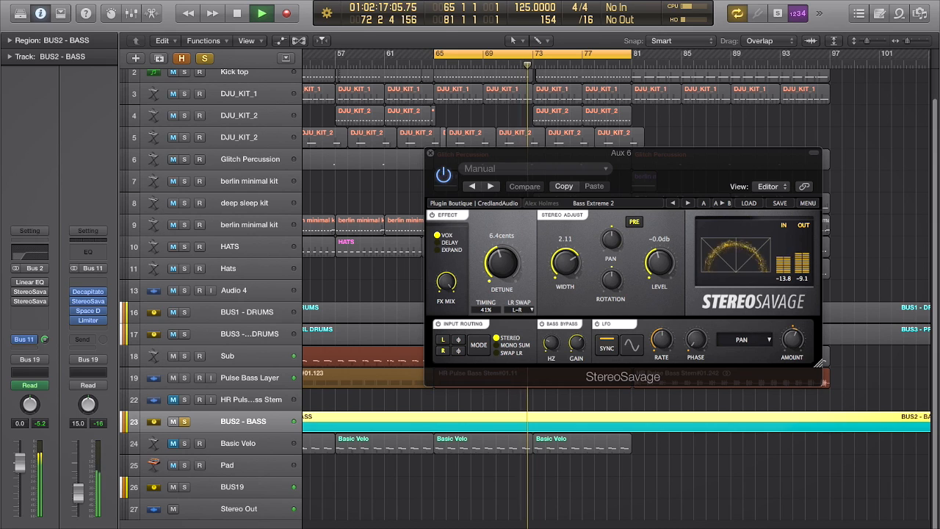
{"action": "key", "text": "space"}
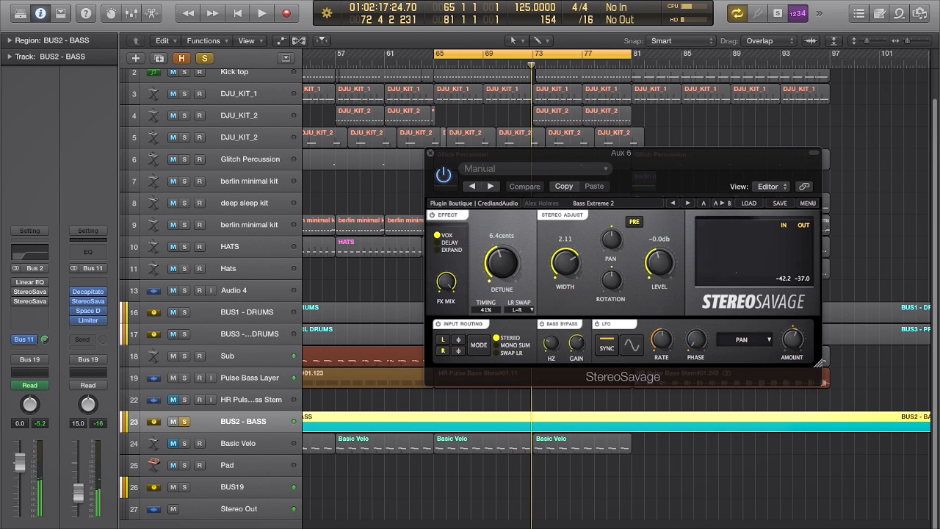
{"action": "key", "text": "space"}
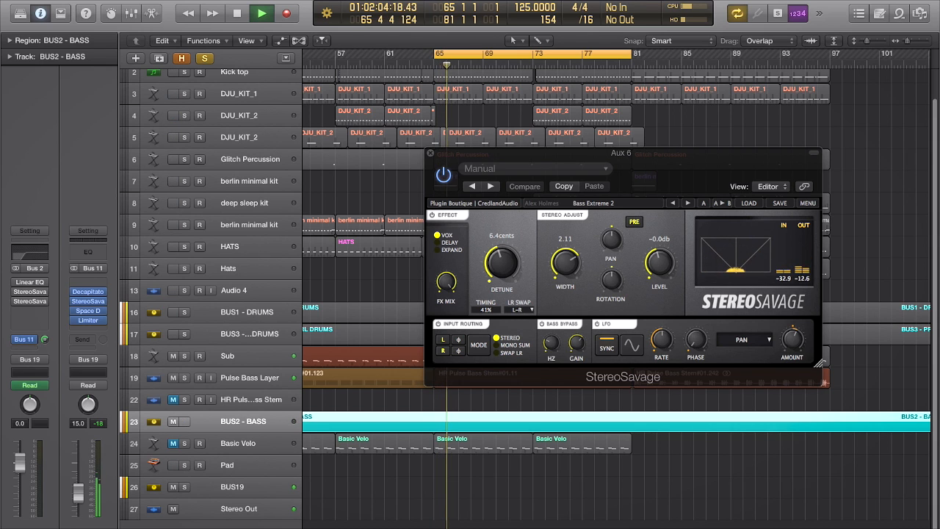
{"action": "key", "text": "space"}
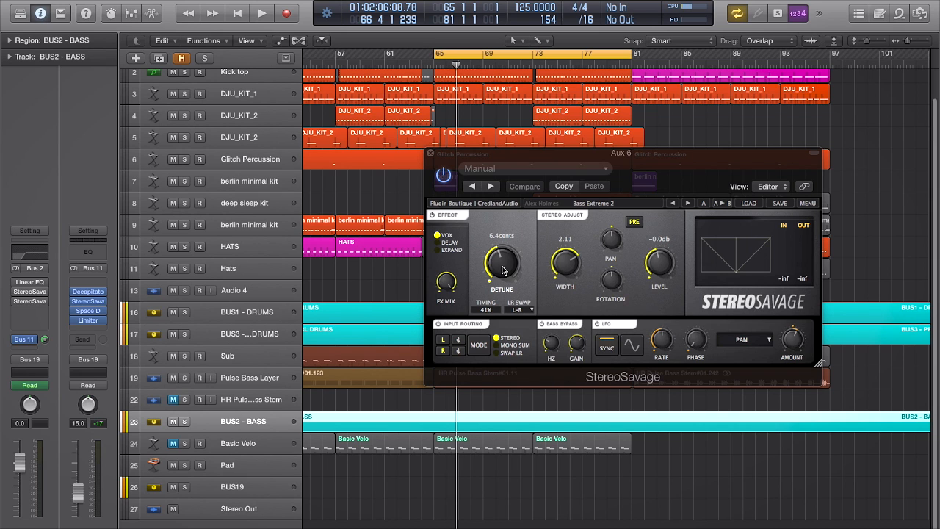
- Set the Aux 6 StereoSavage detune to 6.1 cents and its timing to Tight
{"action": "left_click_drag", "start_coordinate": [503, 265], "coordinate": [499, 284]}
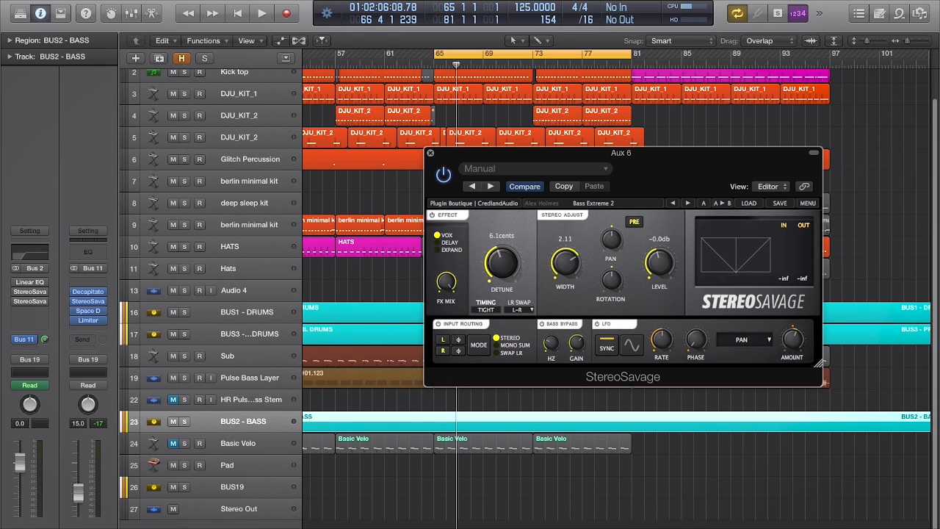
{"action": "left_click_drag", "start_coordinate": [487, 314], "coordinate": [487, 316]}
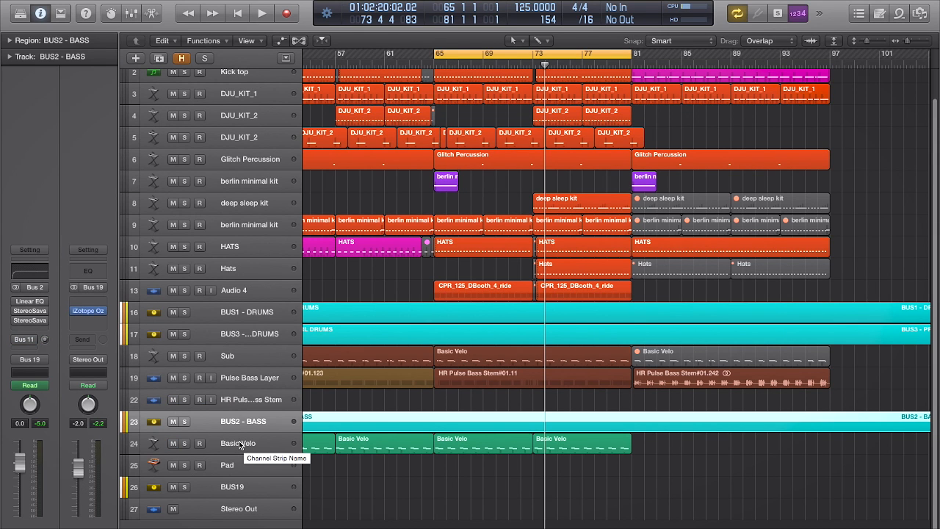
- Open the StereoSavage on the Basic Velo track and place its window over the arrangement
{"action": "left_click", "coordinate": [239, 444]}
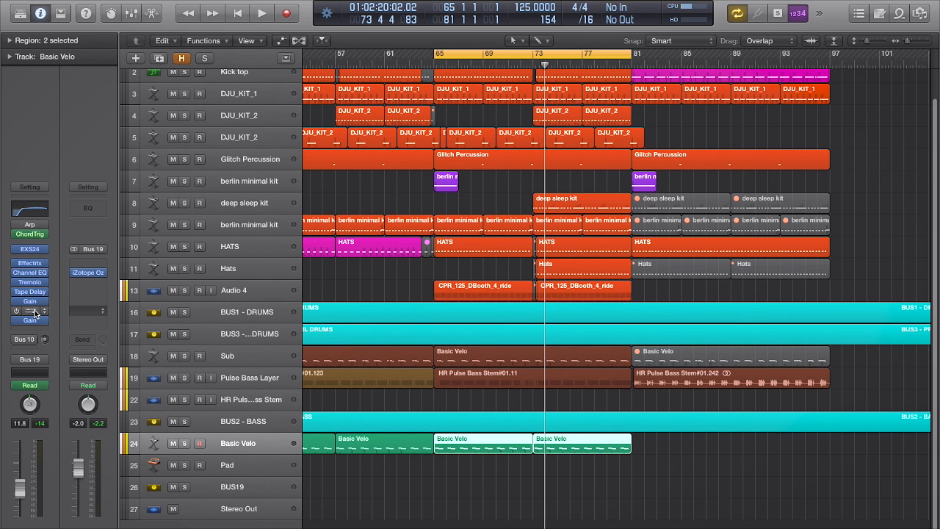
{"action": "left_click", "coordinate": [32, 310]}
{"action": "left_click_drag", "start_coordinate": [197, 118], "coordinate": [461, 116]}
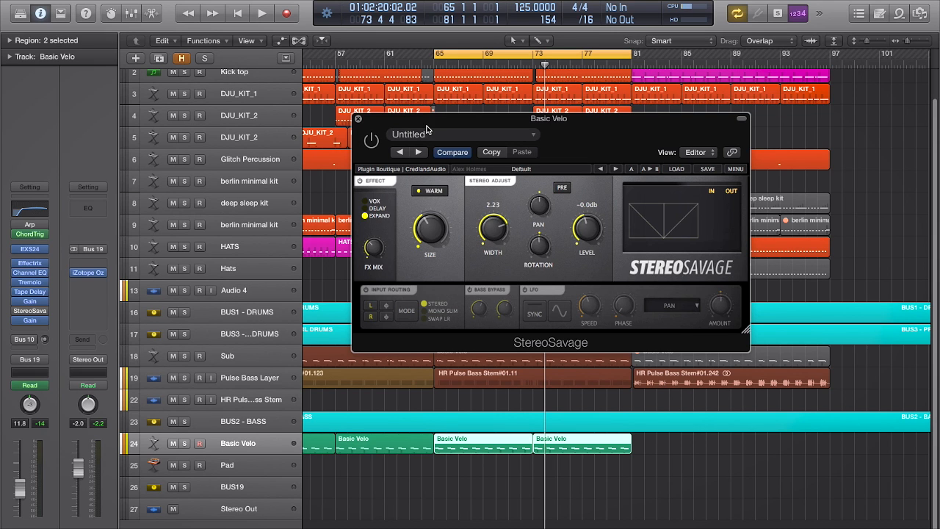
{"action": "left_click_drag", "start_coordinate": [428, 122], "coordinate": [474, 147]}
- Solo the Basic Velo track during playback and enable its StereoSavage to hear the Expand effect
{"action": "key", "text": "space"}
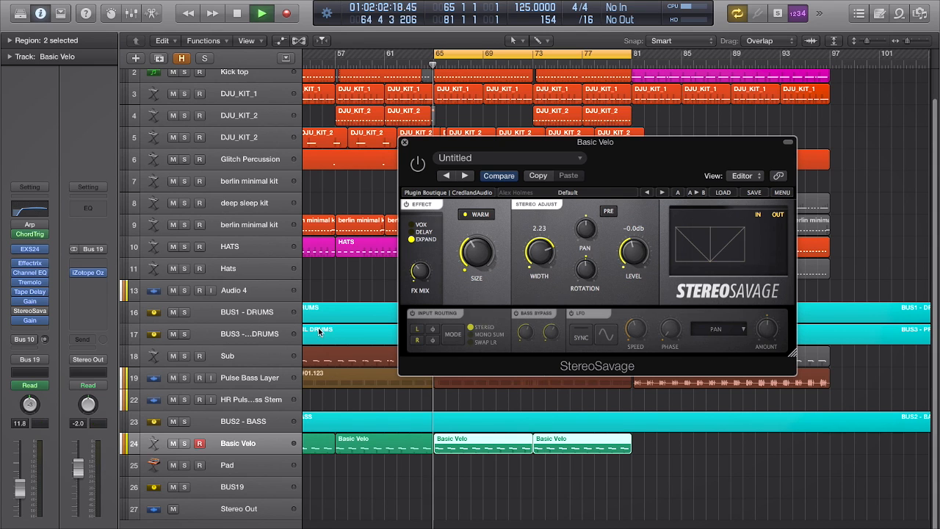
{"action": "key", "text": "s"}
{"action": "left_click", "coordinate": [463, 214]}
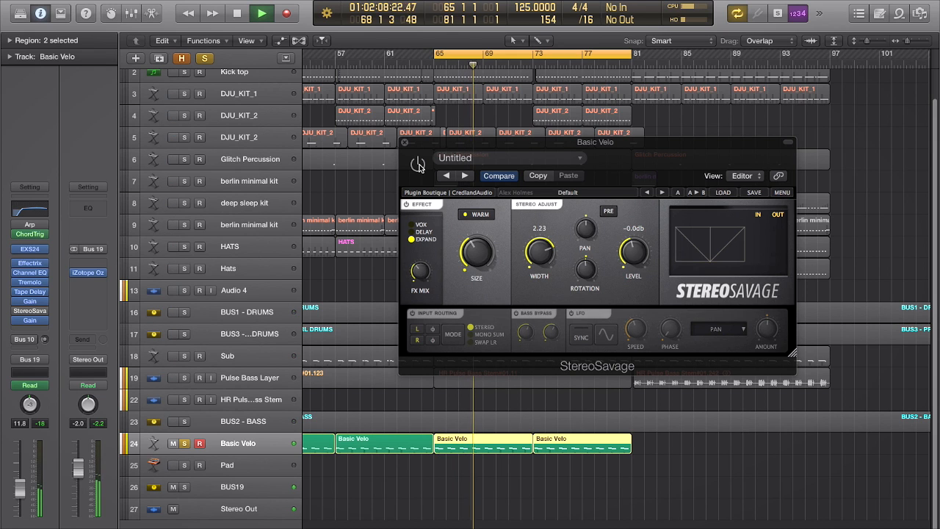
{"action": "left_click", "coordinate": [418, 164]}
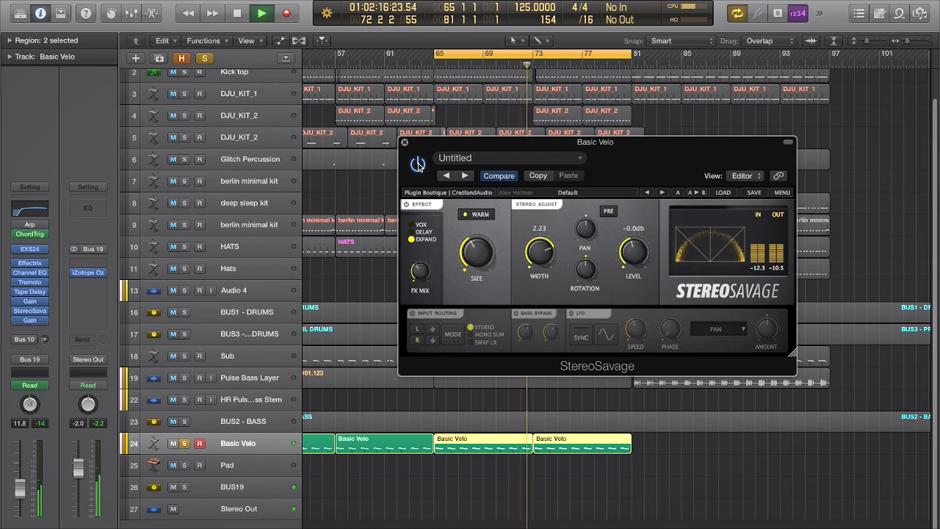
{"action": "key", "text": "space"}
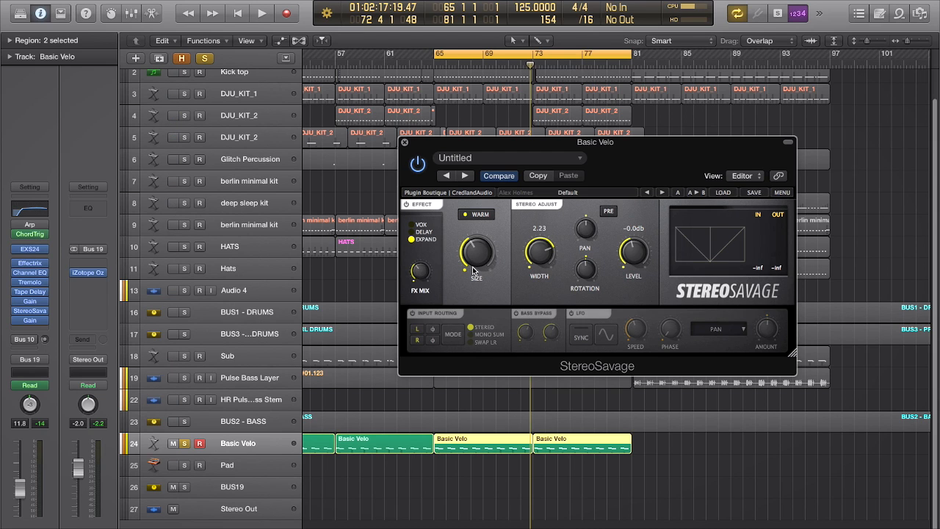
- Open the first StereoSavage insert on BUS2 - BASS, keeping the Basic Velo StereoSavage's bypass control uncovered
{"action": "left_click_drag", "start_coordinate": [413, 150], "coordinate": [501, 159]}
{"action": "left_click", "coordinate": [237, 422]}
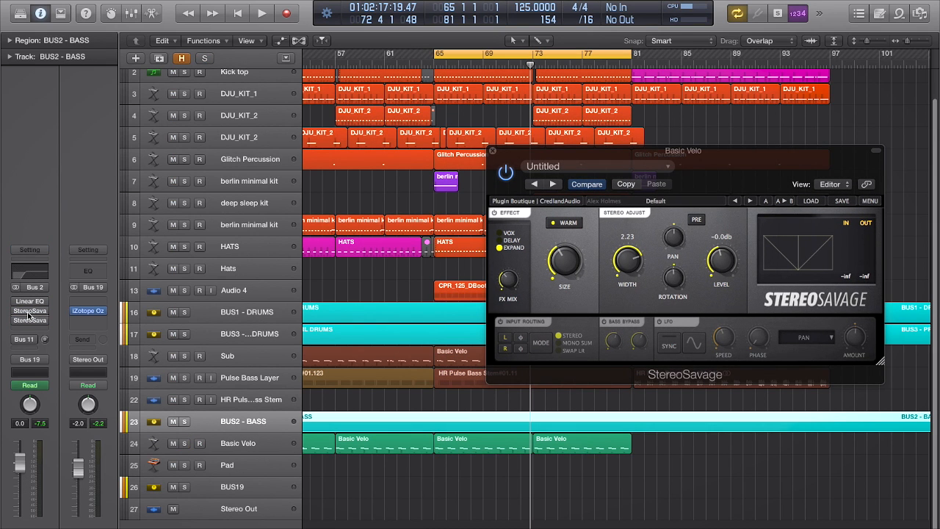
{"action": "left_click", "coordinate": [30, 311]}
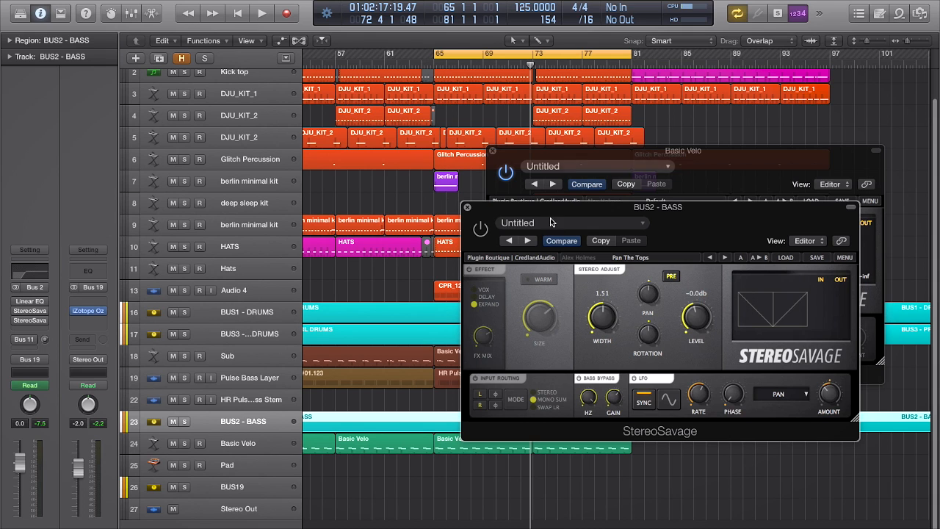
{"action": "left_click_drag", "start_coordinate": [545, 209], "coordinate": [611, 216]}
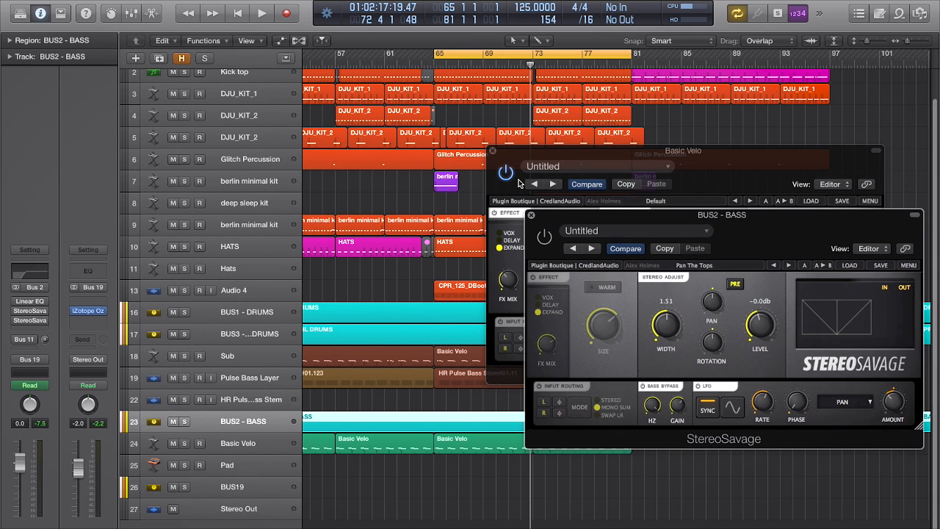
- Play the full mix with the Basic Velo and BUS2 - BASS StereoSavages bypassed, and enable both during playback
{"action": "left_click", "coordinate": [506, 172]}
{"action": "left_click", "coordinate": [894, 221]}
{"action": "key", "text": "space"}
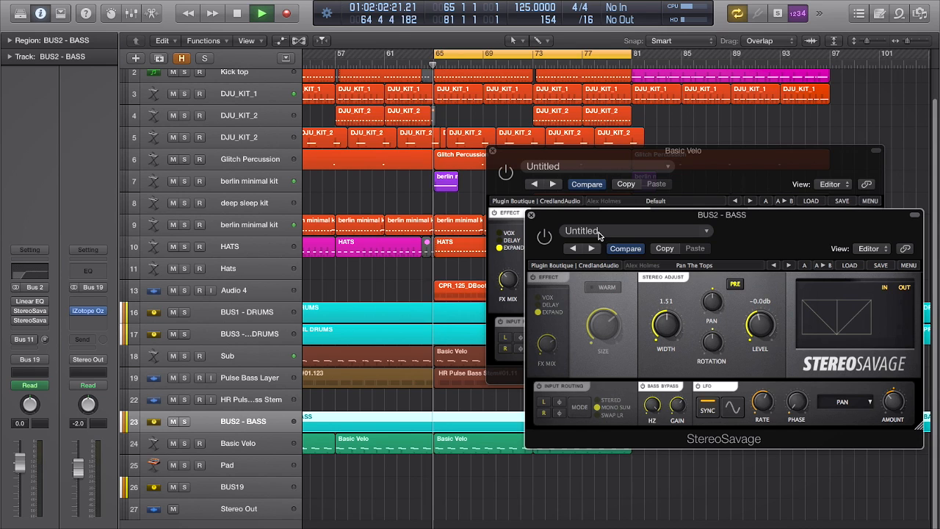
{"action": "left_click", "coordinate": [545, 237]}
{"action": "left_click", "coordinate": [506, 171]}
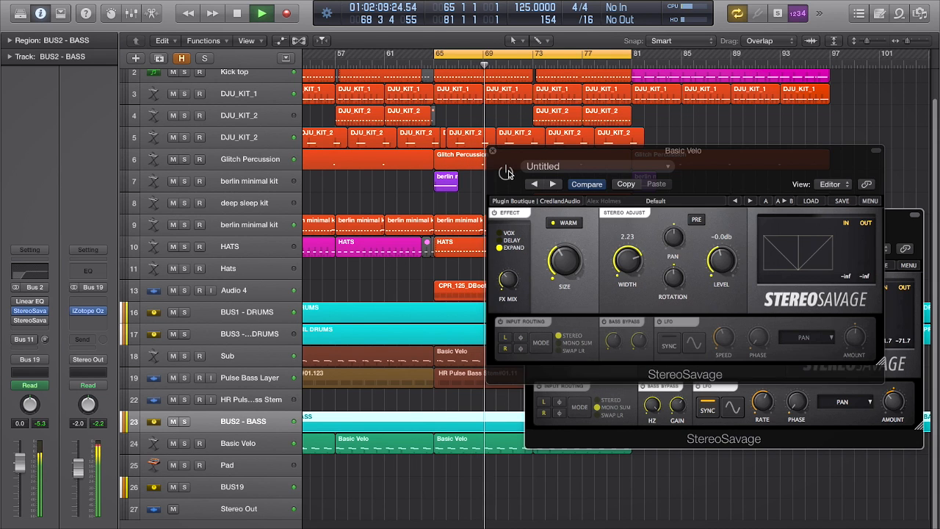
- Place the two StereoSavage windows side by side and compare the playing mix with both plug-ins bypassed and re-enabled
{"action": "left_click_drag", "start_coordinate": [506, 157], "coordinate": [150, 156]}
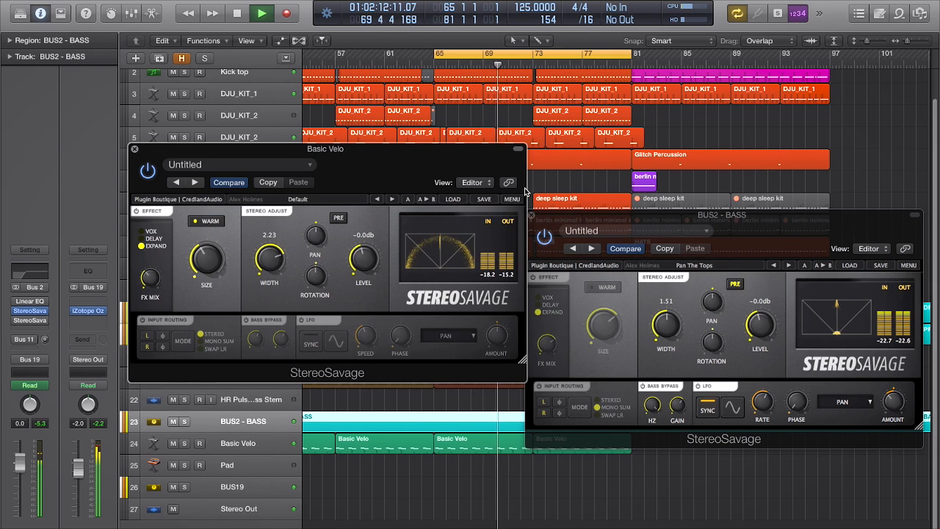
{"action": "left_click_drag", "start_coordinate": [572, 220], "coordinate": [578, 156]}
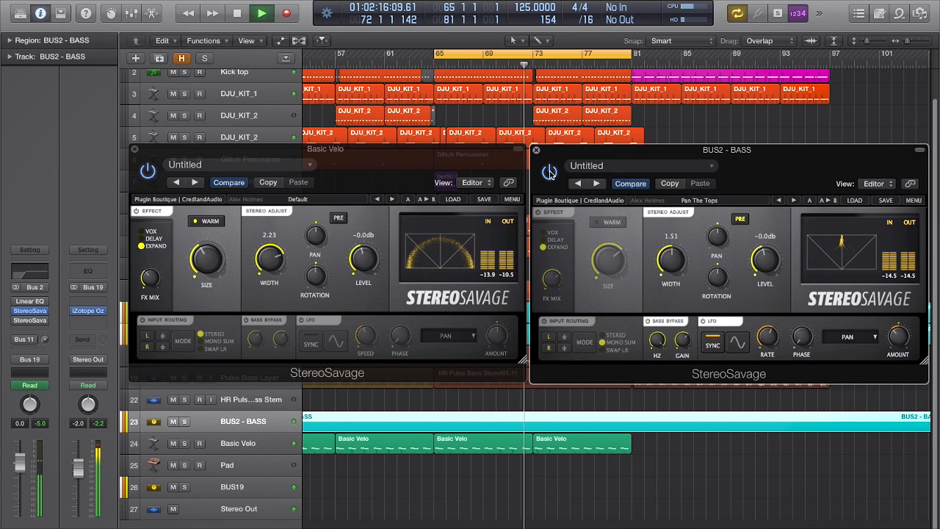
{"action": "left_click", "coordinate": [554, 171]}
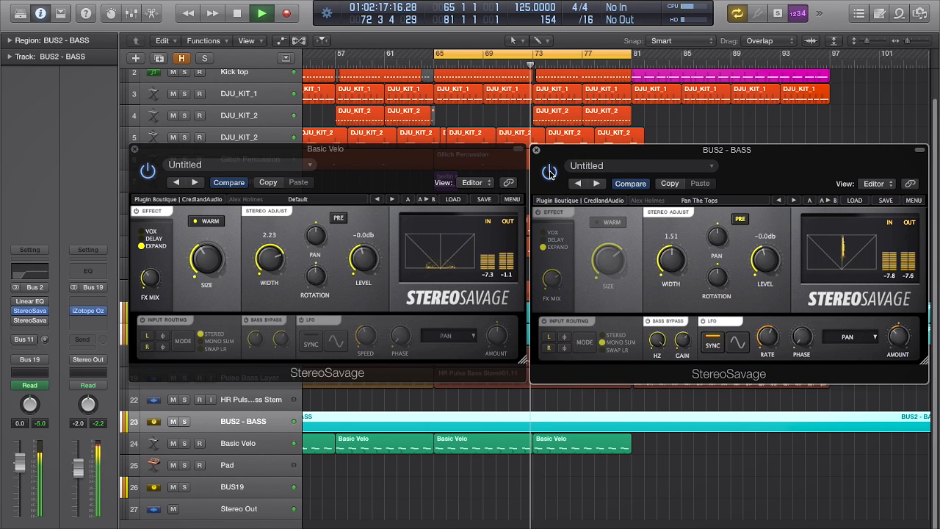
{"action": "left_click", "coordinate": [149, 173]}
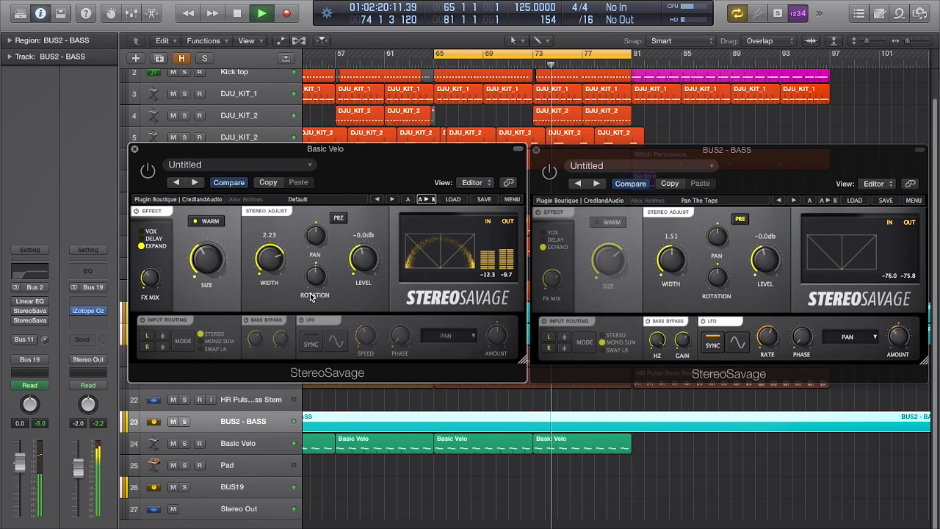
{"action": "left_click", "coordinate": [550, 172]}
{"action": "left_click", "coordinate": [148, 170]}
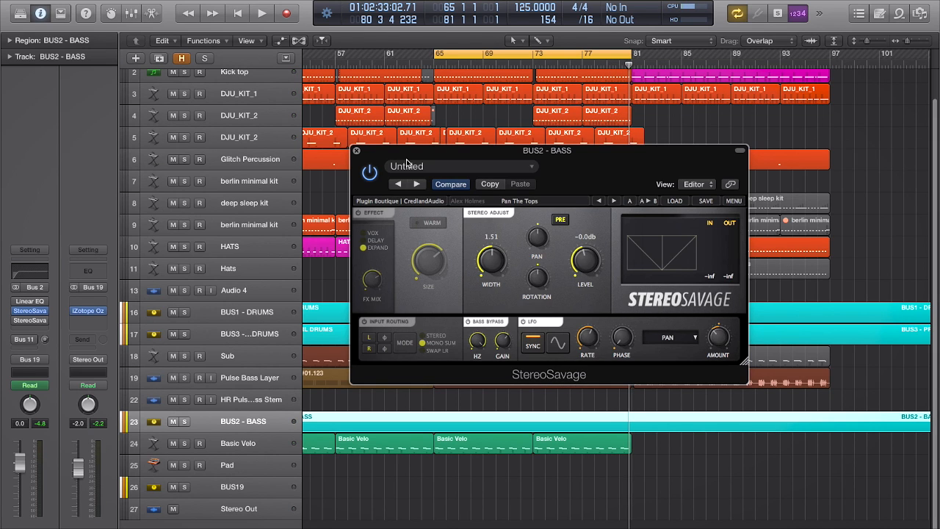
{"action": "left_click_drag", "start_coordinate": [416, 153], "coordinate": [436, 160]}
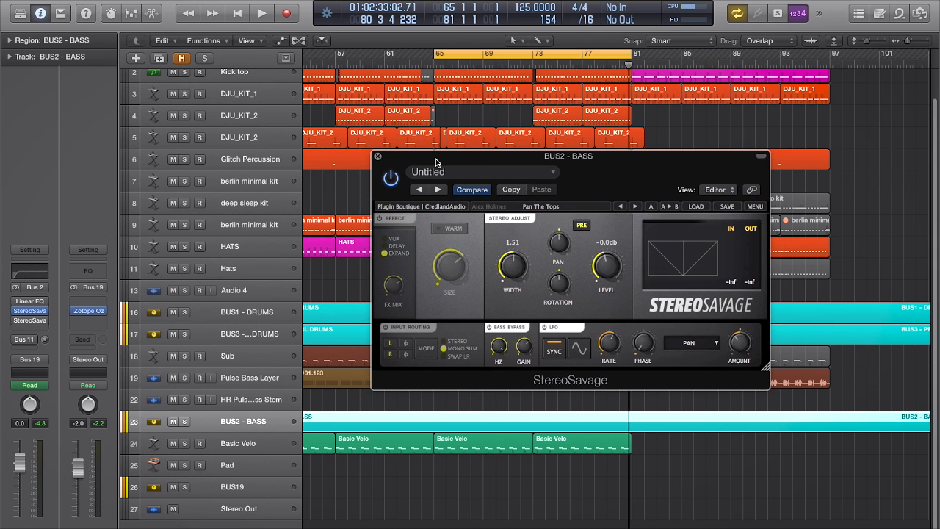